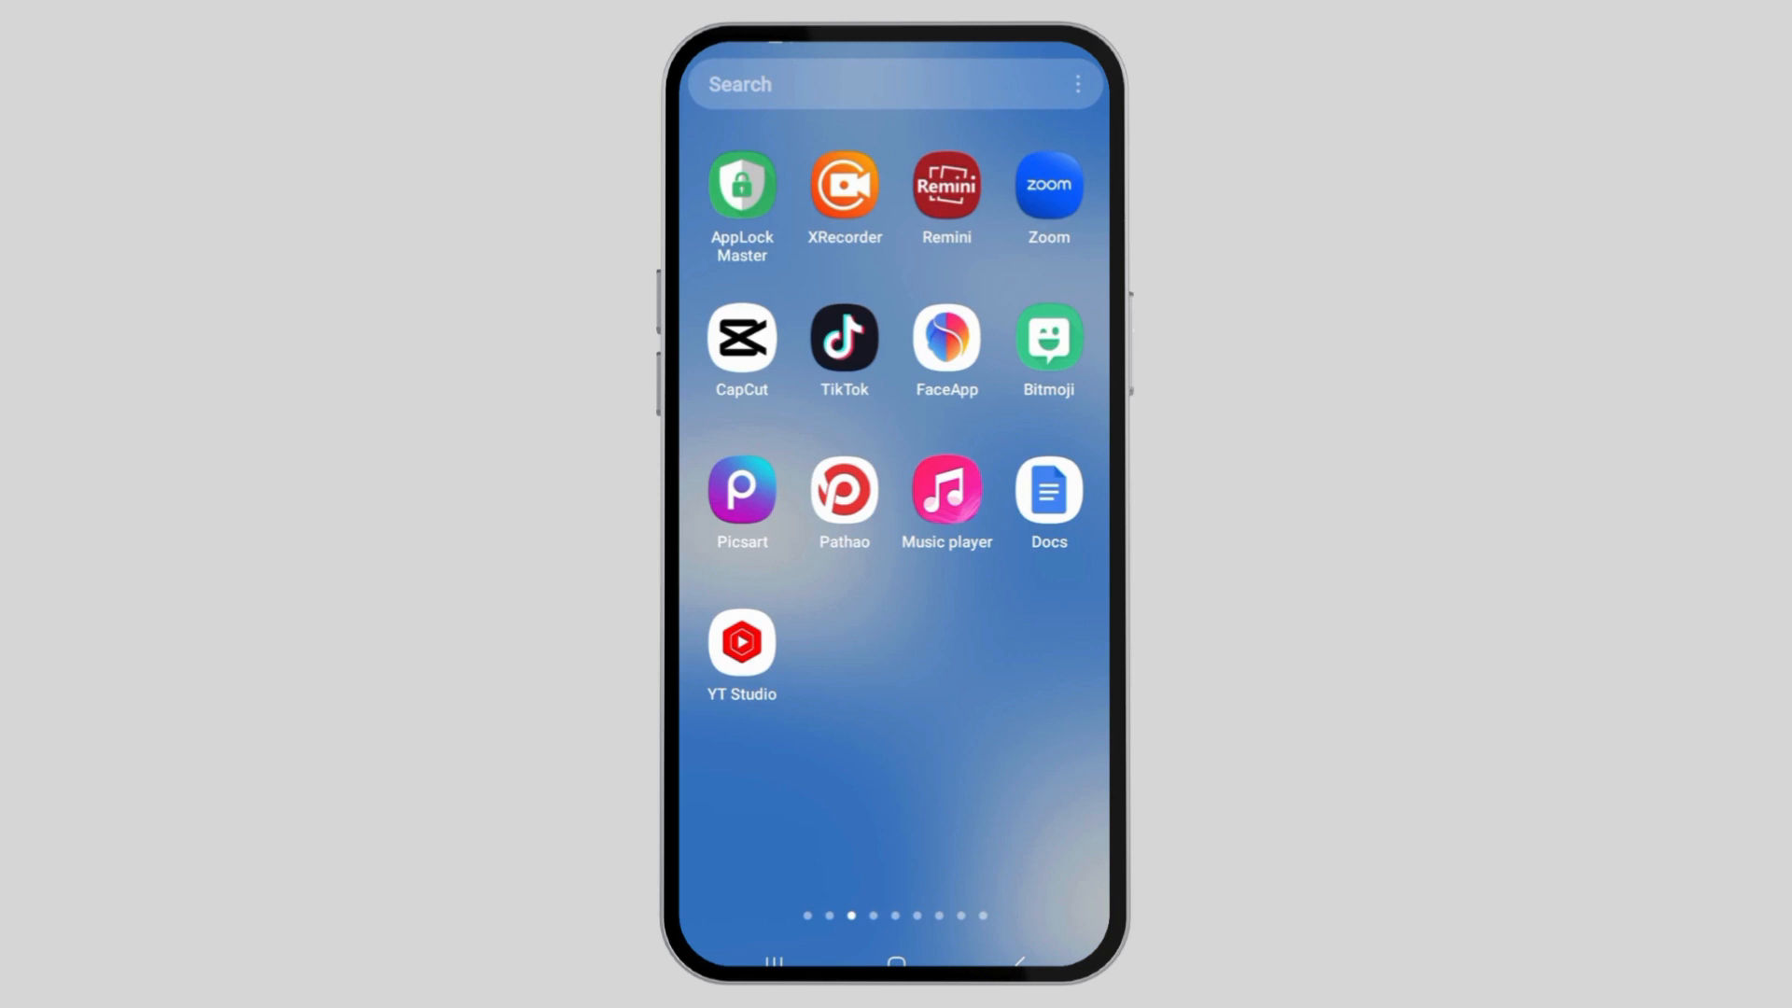
Launch TikTok, go to your profile and reach Settings and privacy from the menu.
click(845, 336)
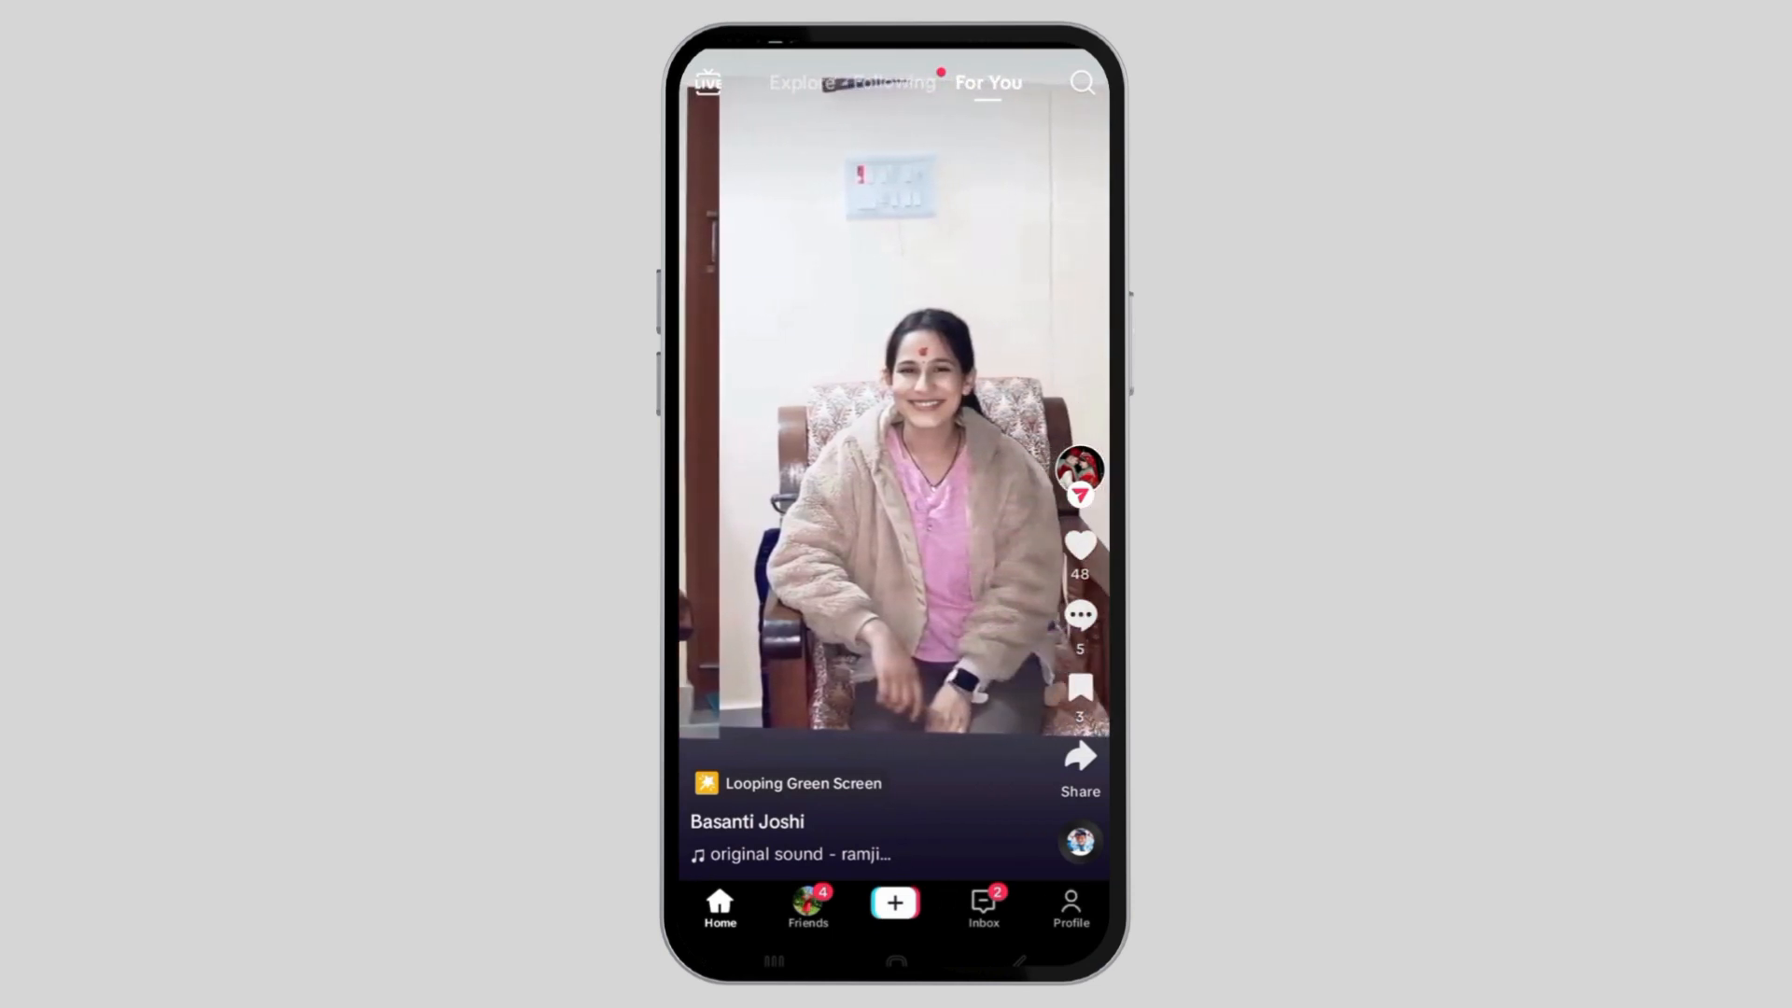
click(1071, 907)
click(1073, 244)
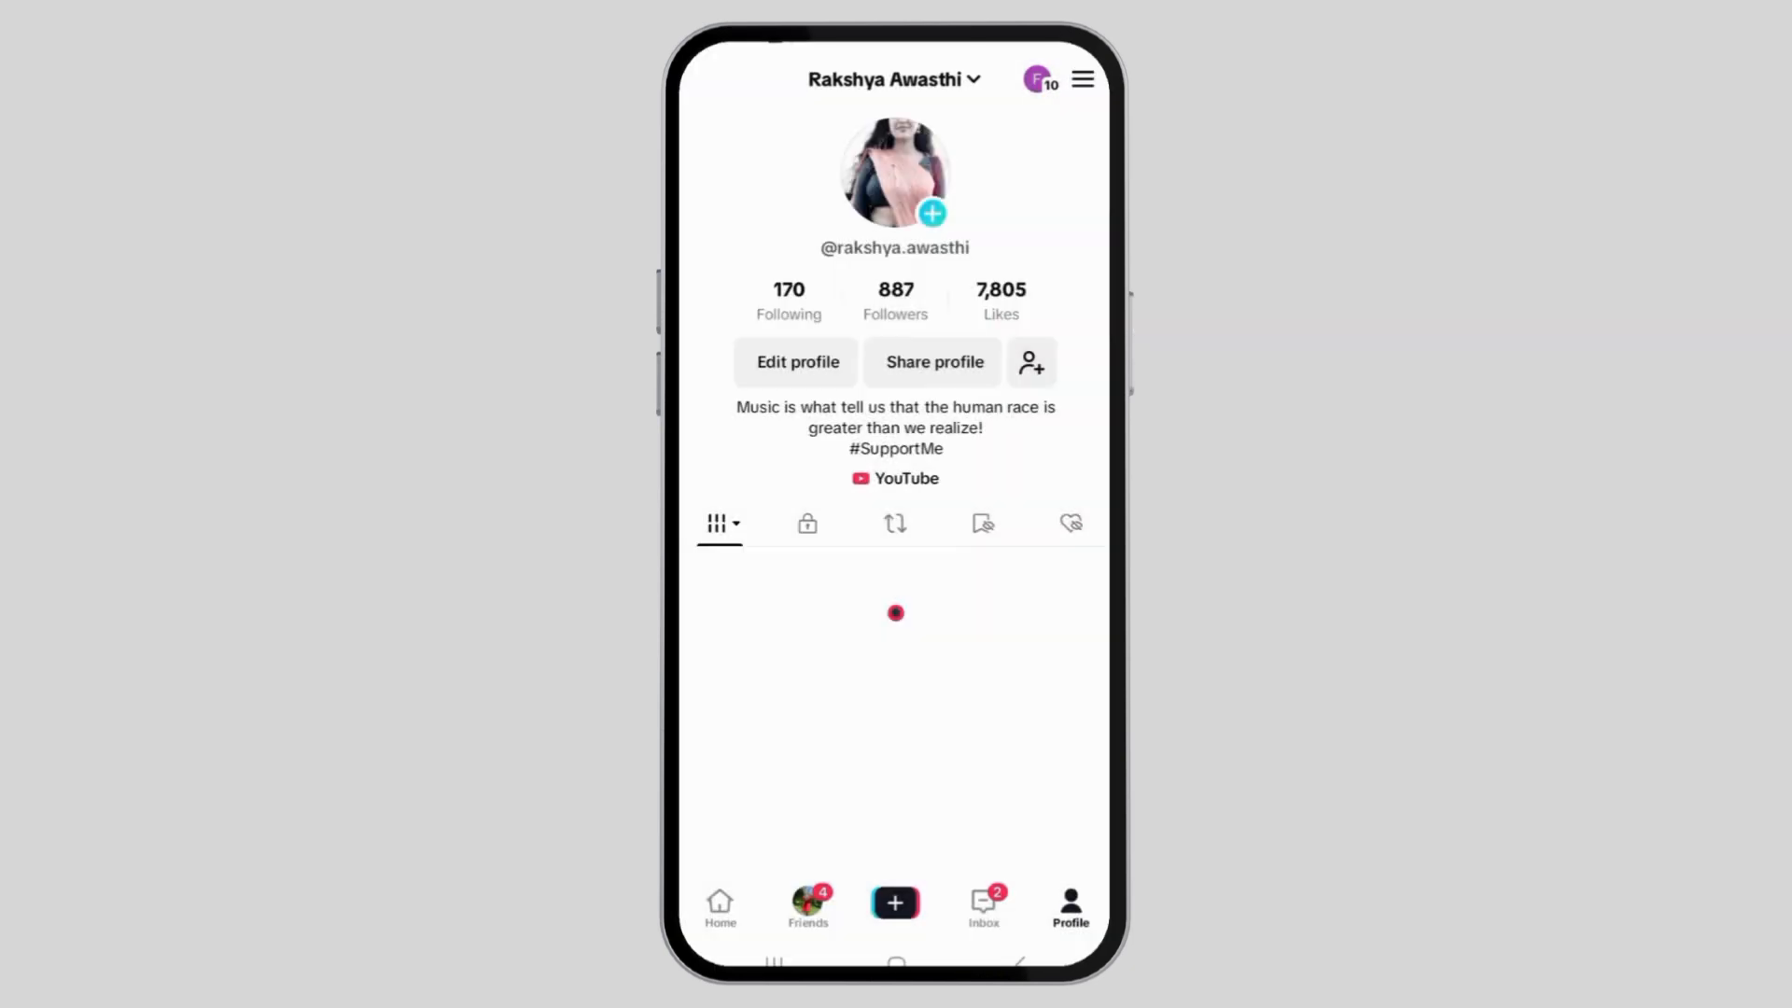
click(1083, 79)
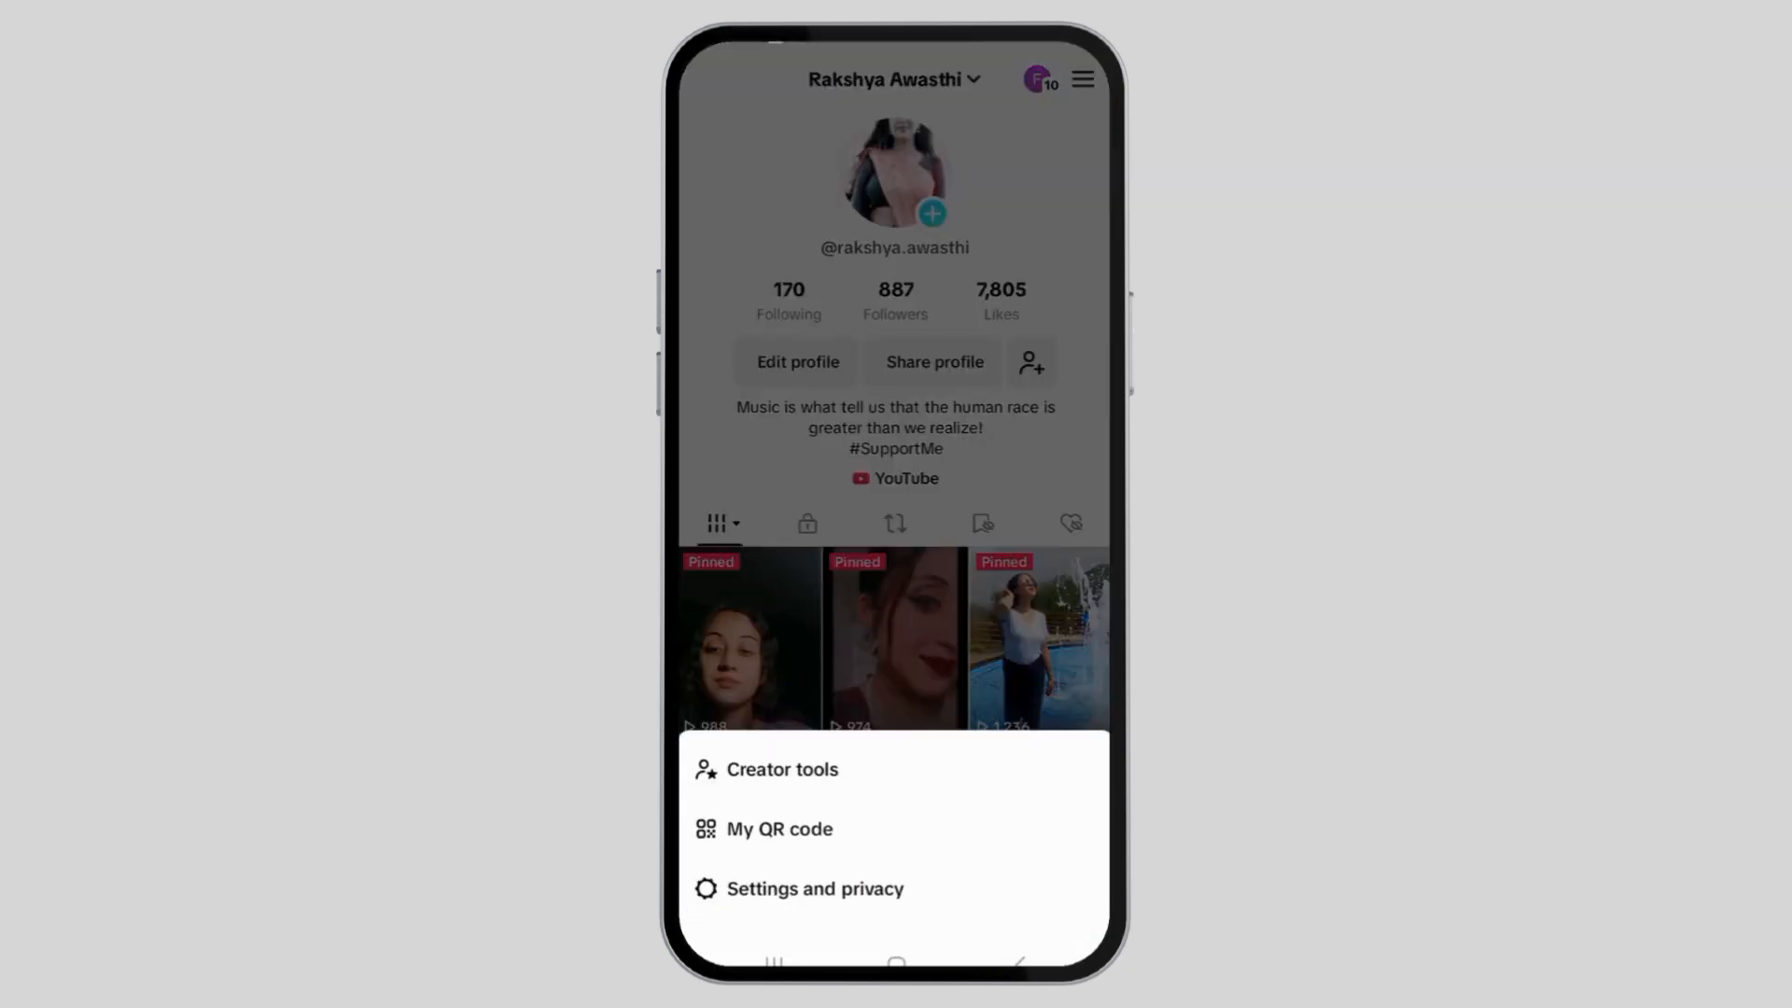
click(815, 889)
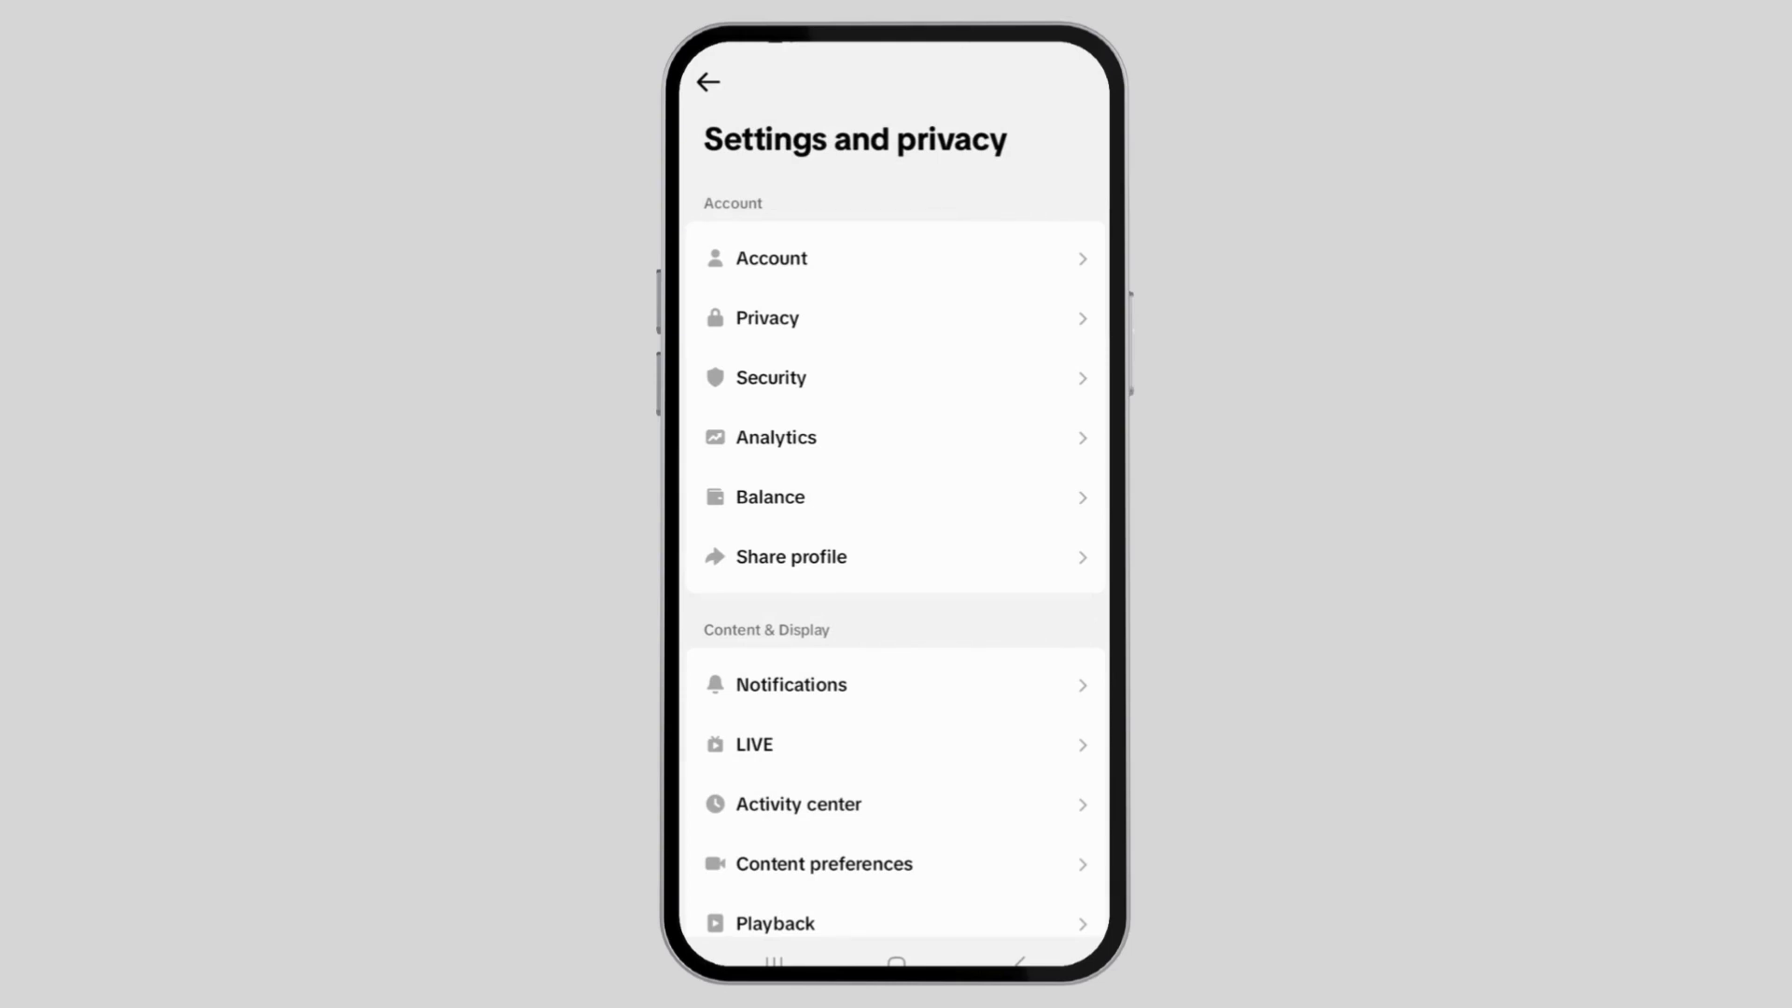
scroll(897, 561, down, 2)
scroll(897, 561, down, 1)
scroll(896, 560, down, 3)
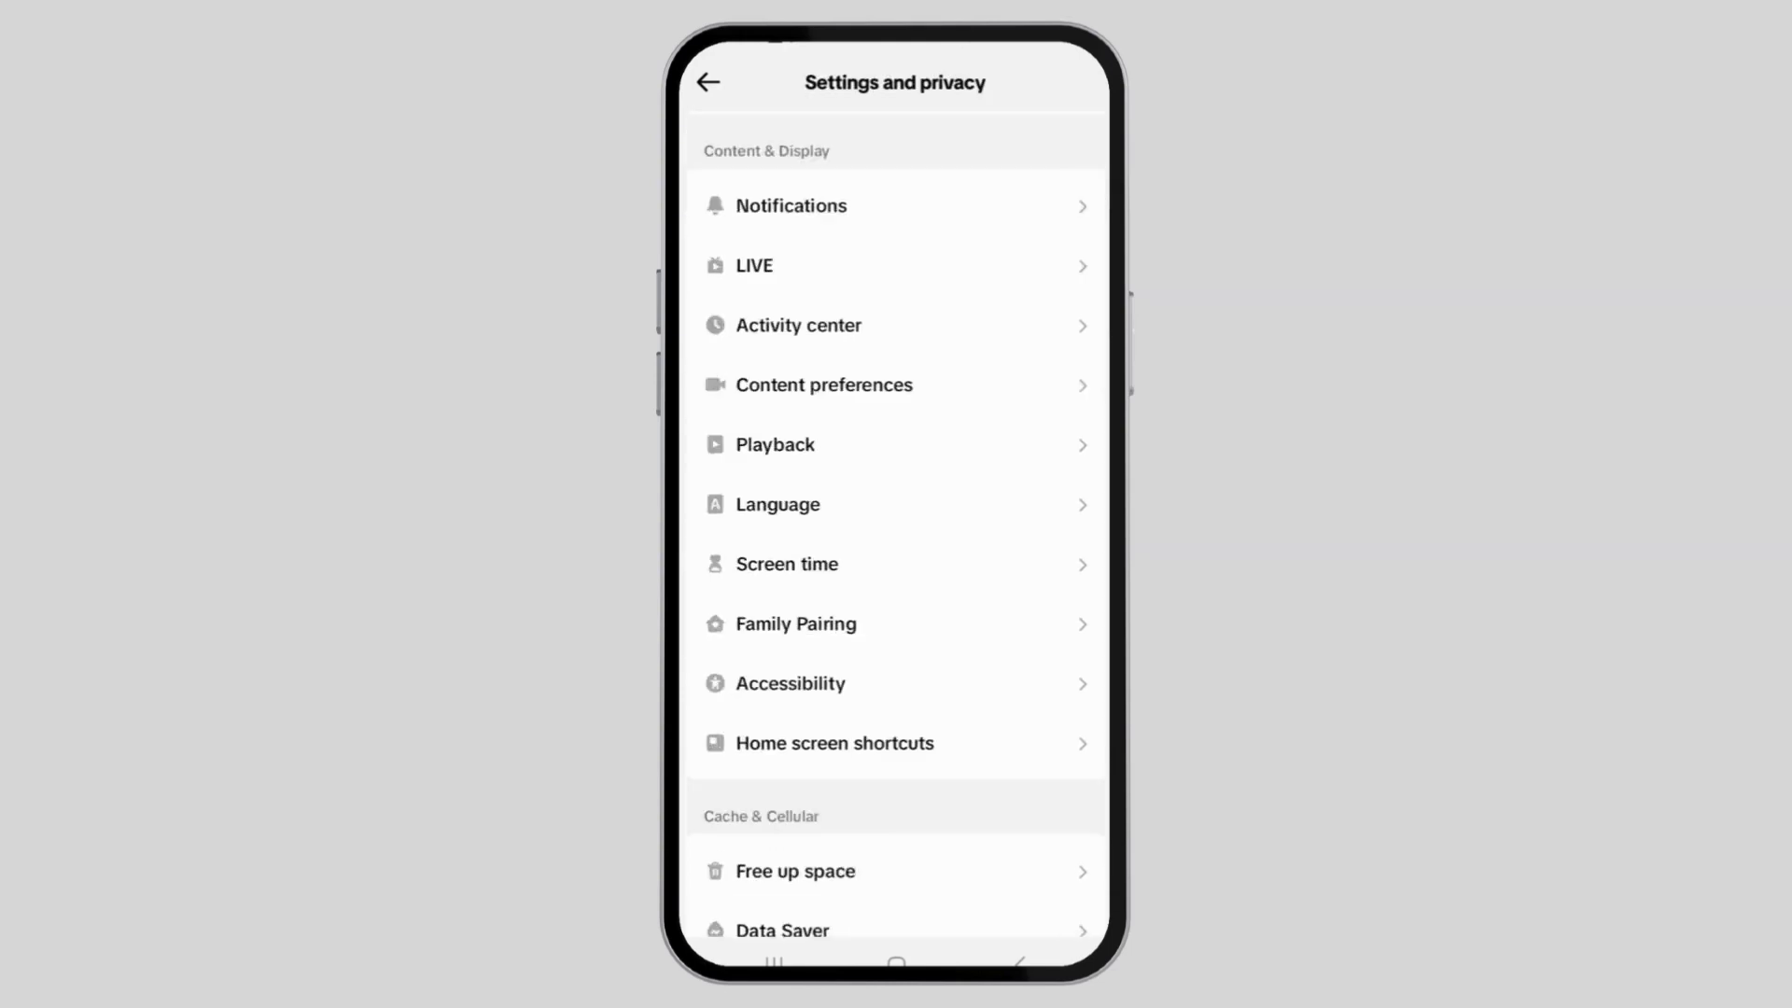
scroll(896, 560, down, 2)
scroll(896, 561, down, 2)
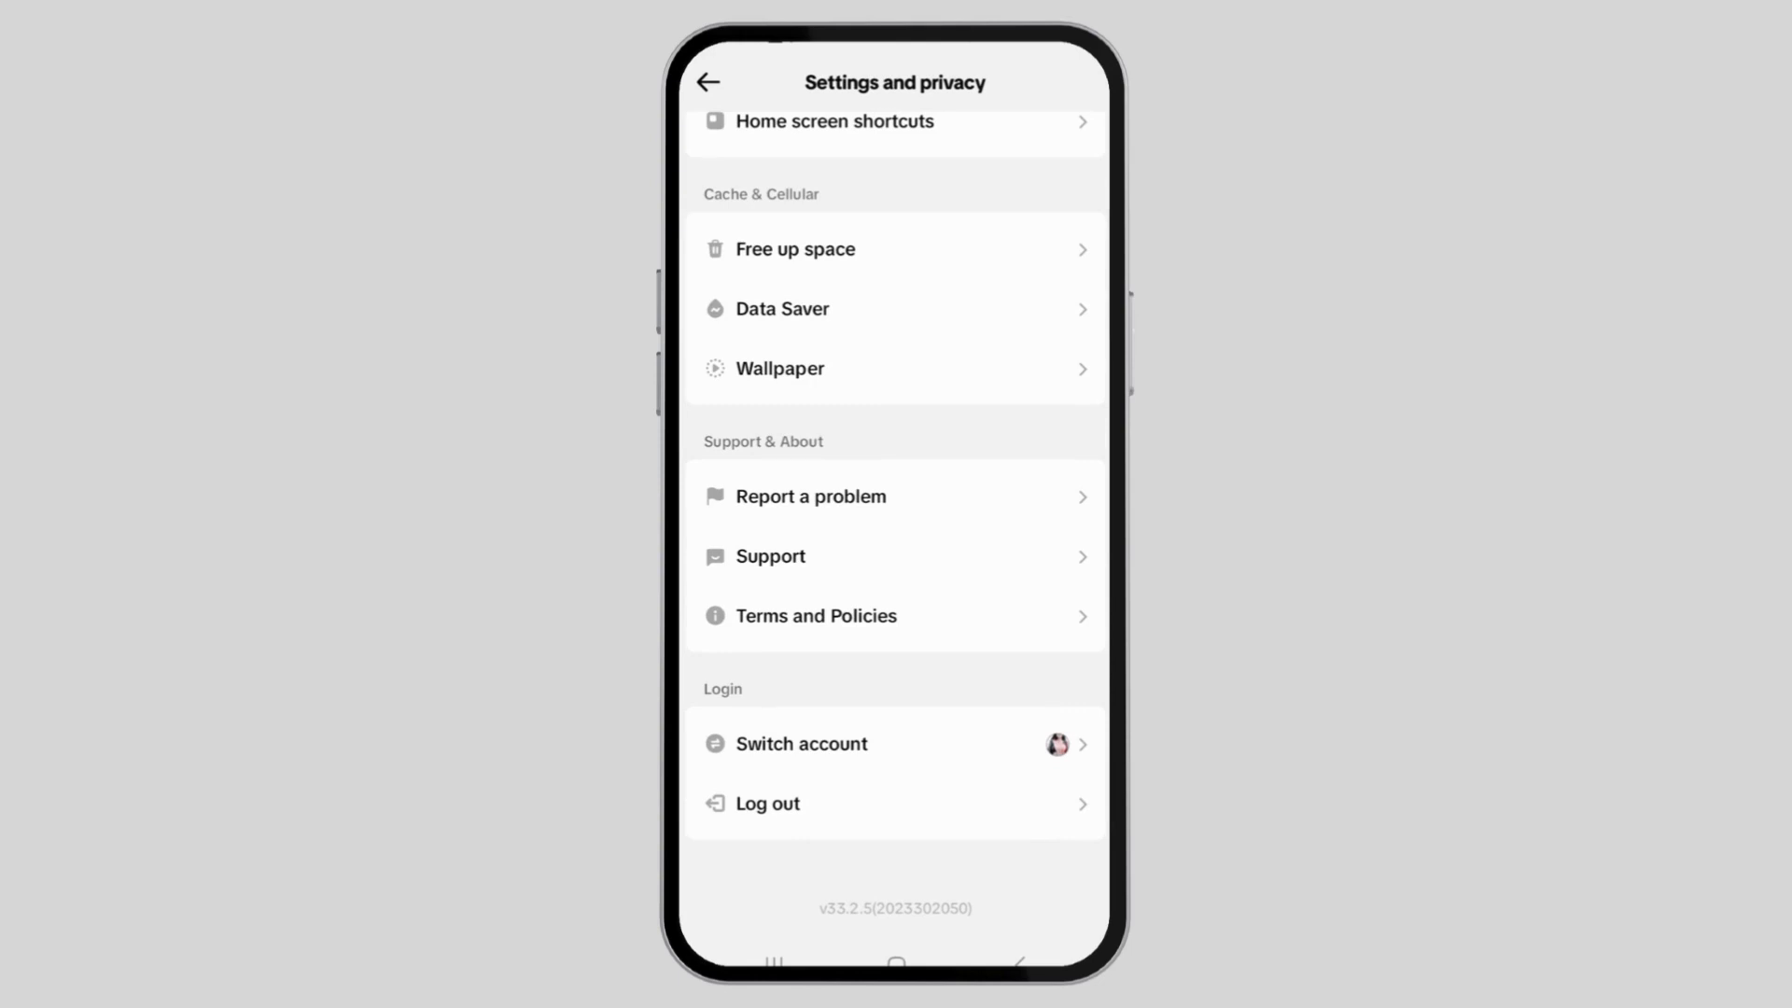
Open the Report a problem help page from Support & About.
click(812, 496)
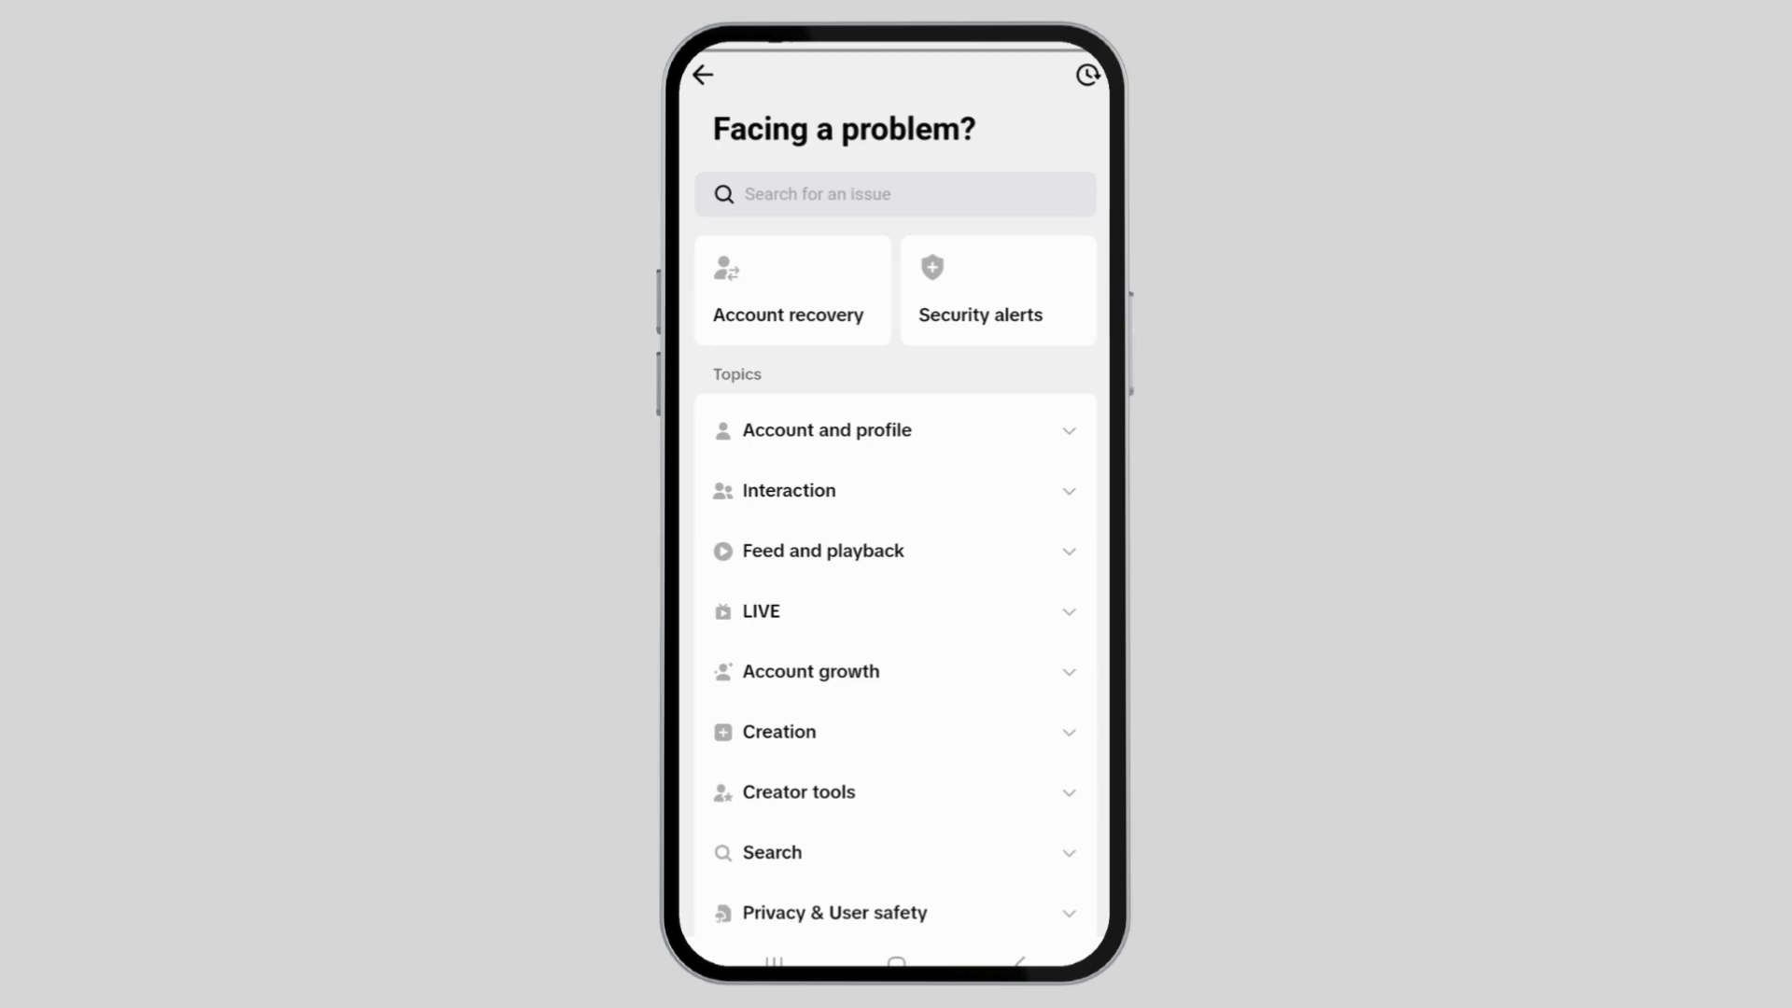
scroll(896, 561, down, 2)
scroll(896, 522, down, 2)
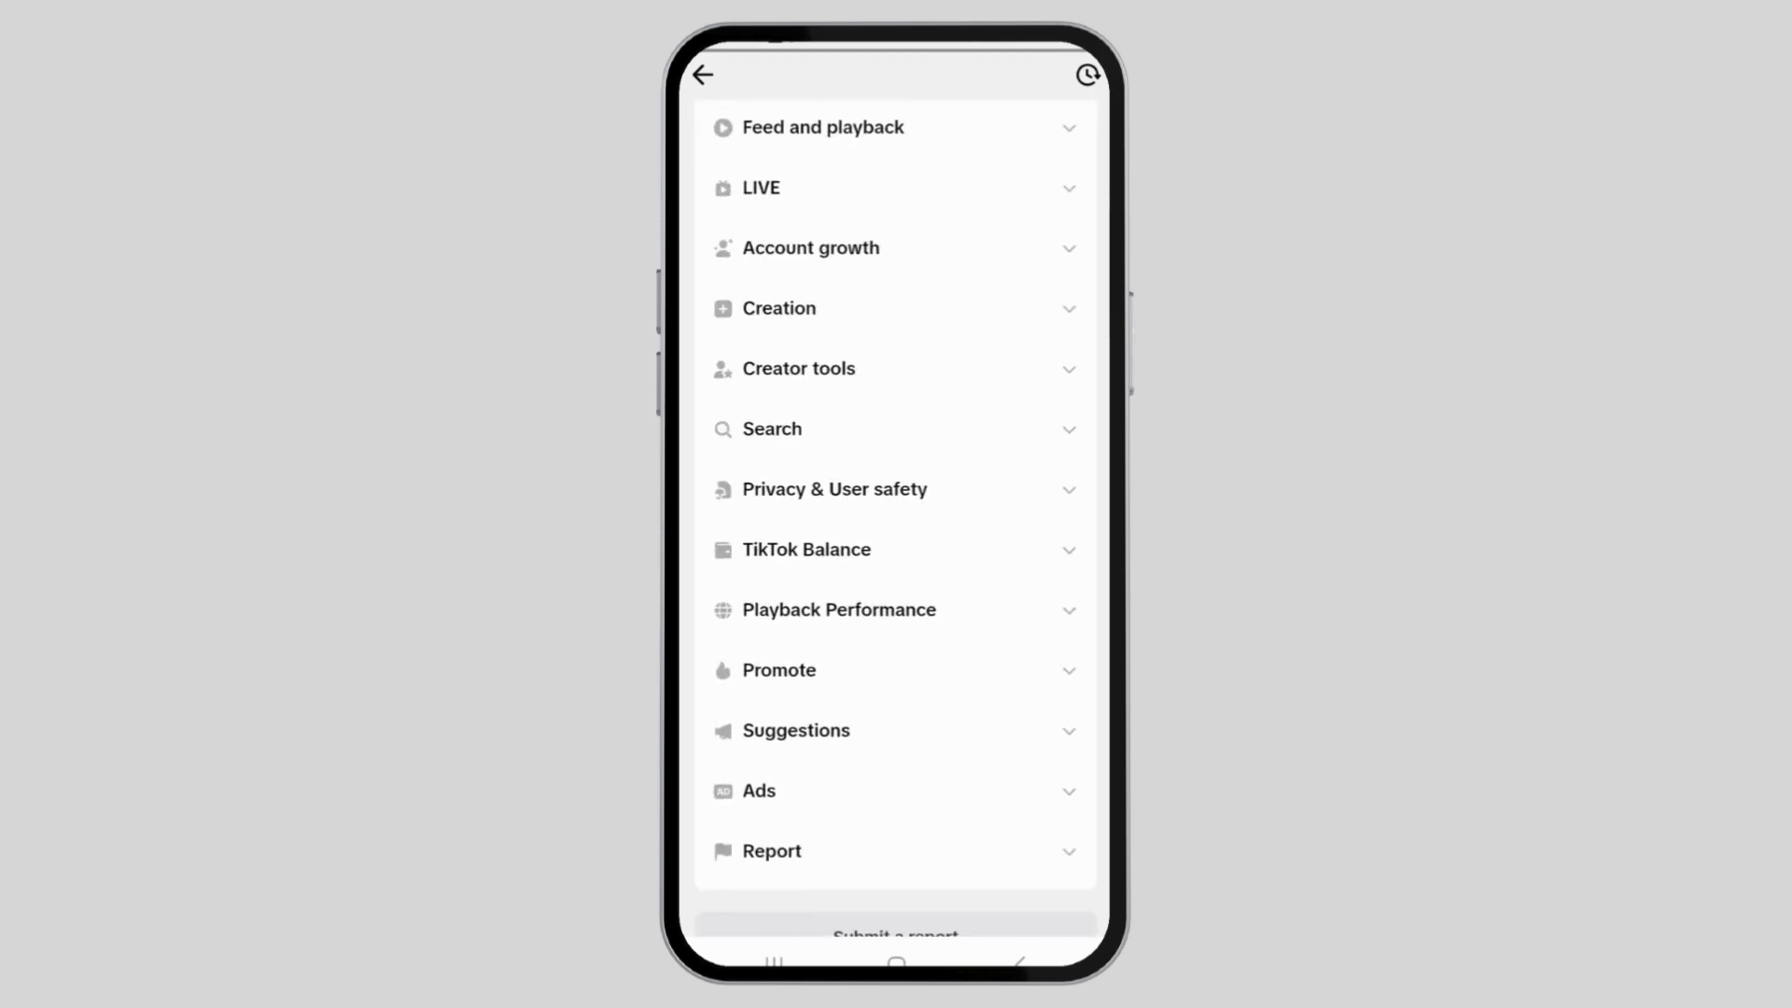
scroll(897, 522, up, 4)
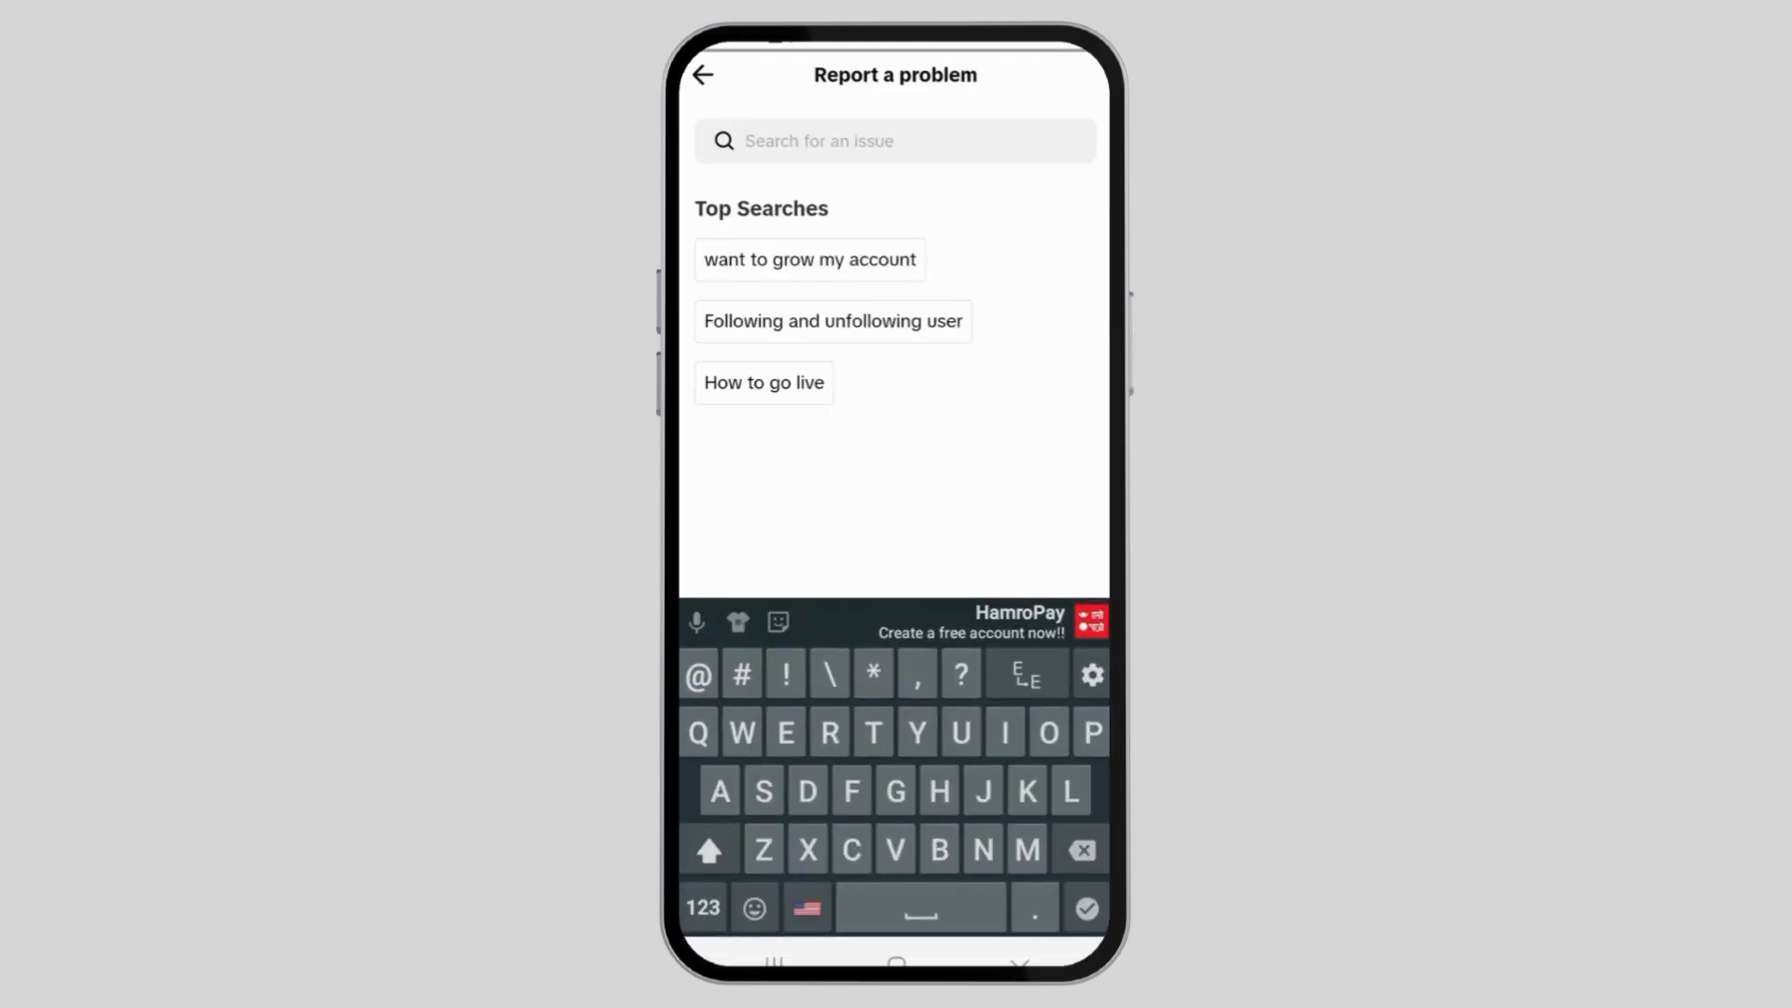
text(Di)
Correct the mistyped search word to 'Message' so direct-message issues are listed.
key(BackSpace)
key(BackSpace)
text(M)
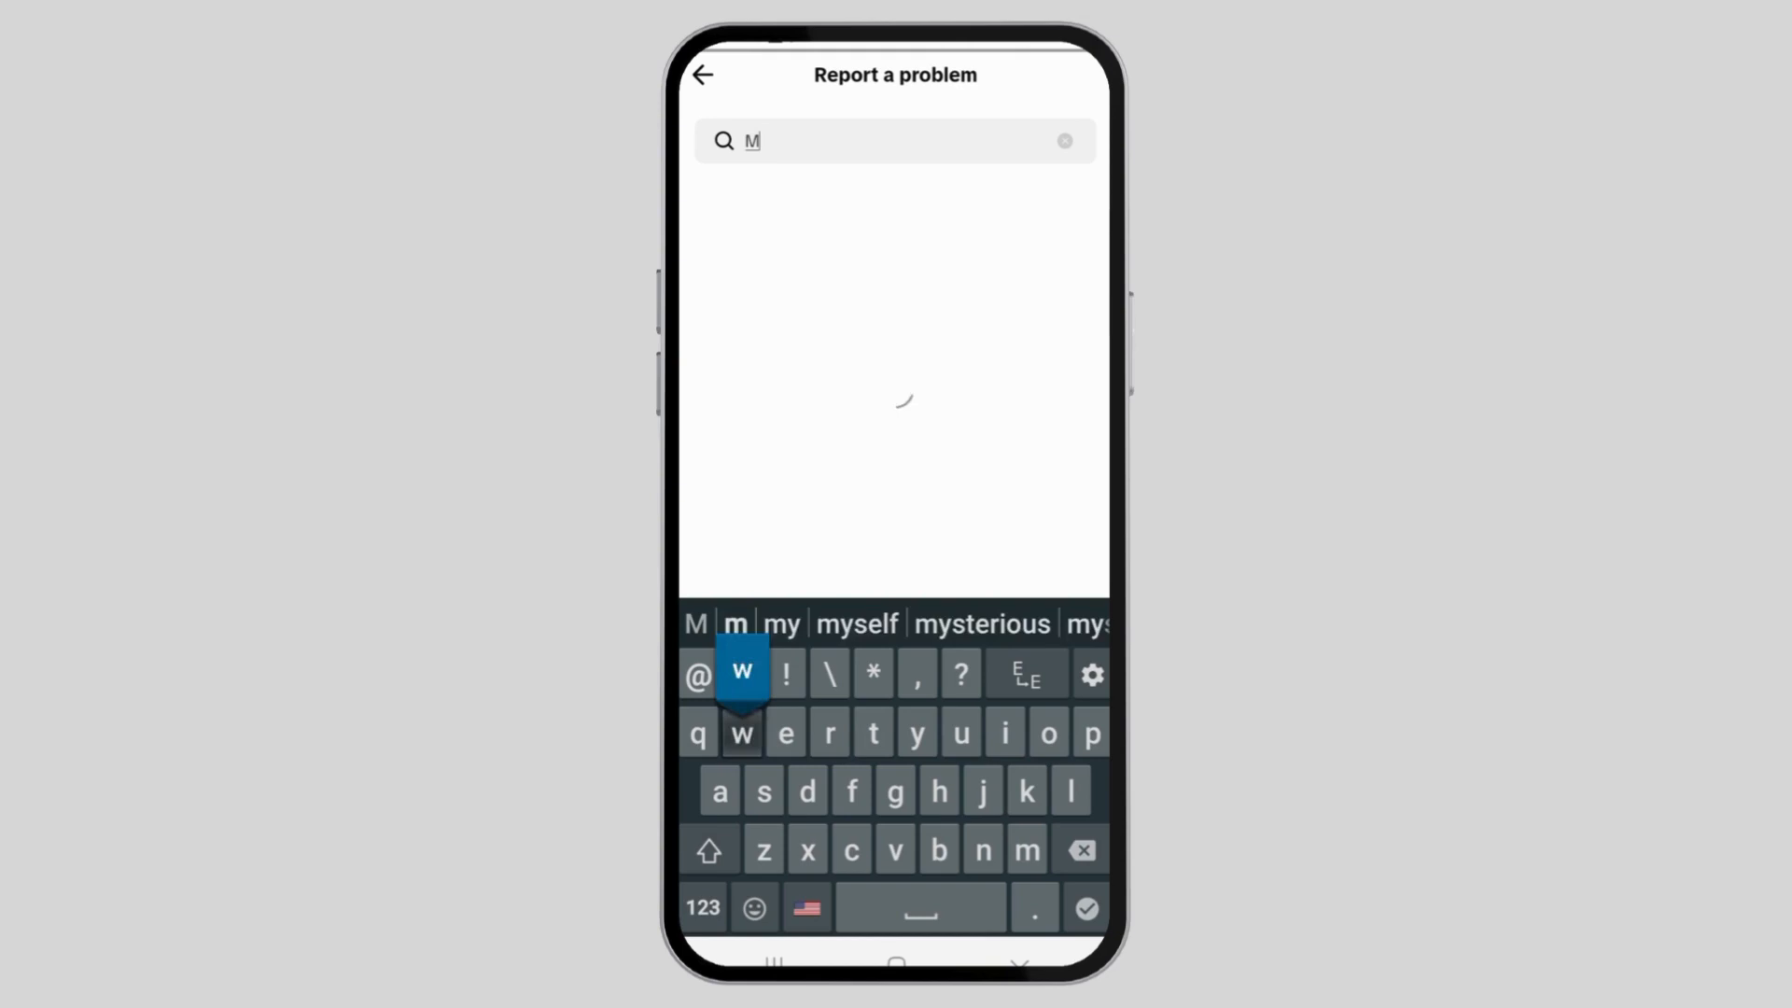
text(w)
key(BackSpace)
text(essaf)
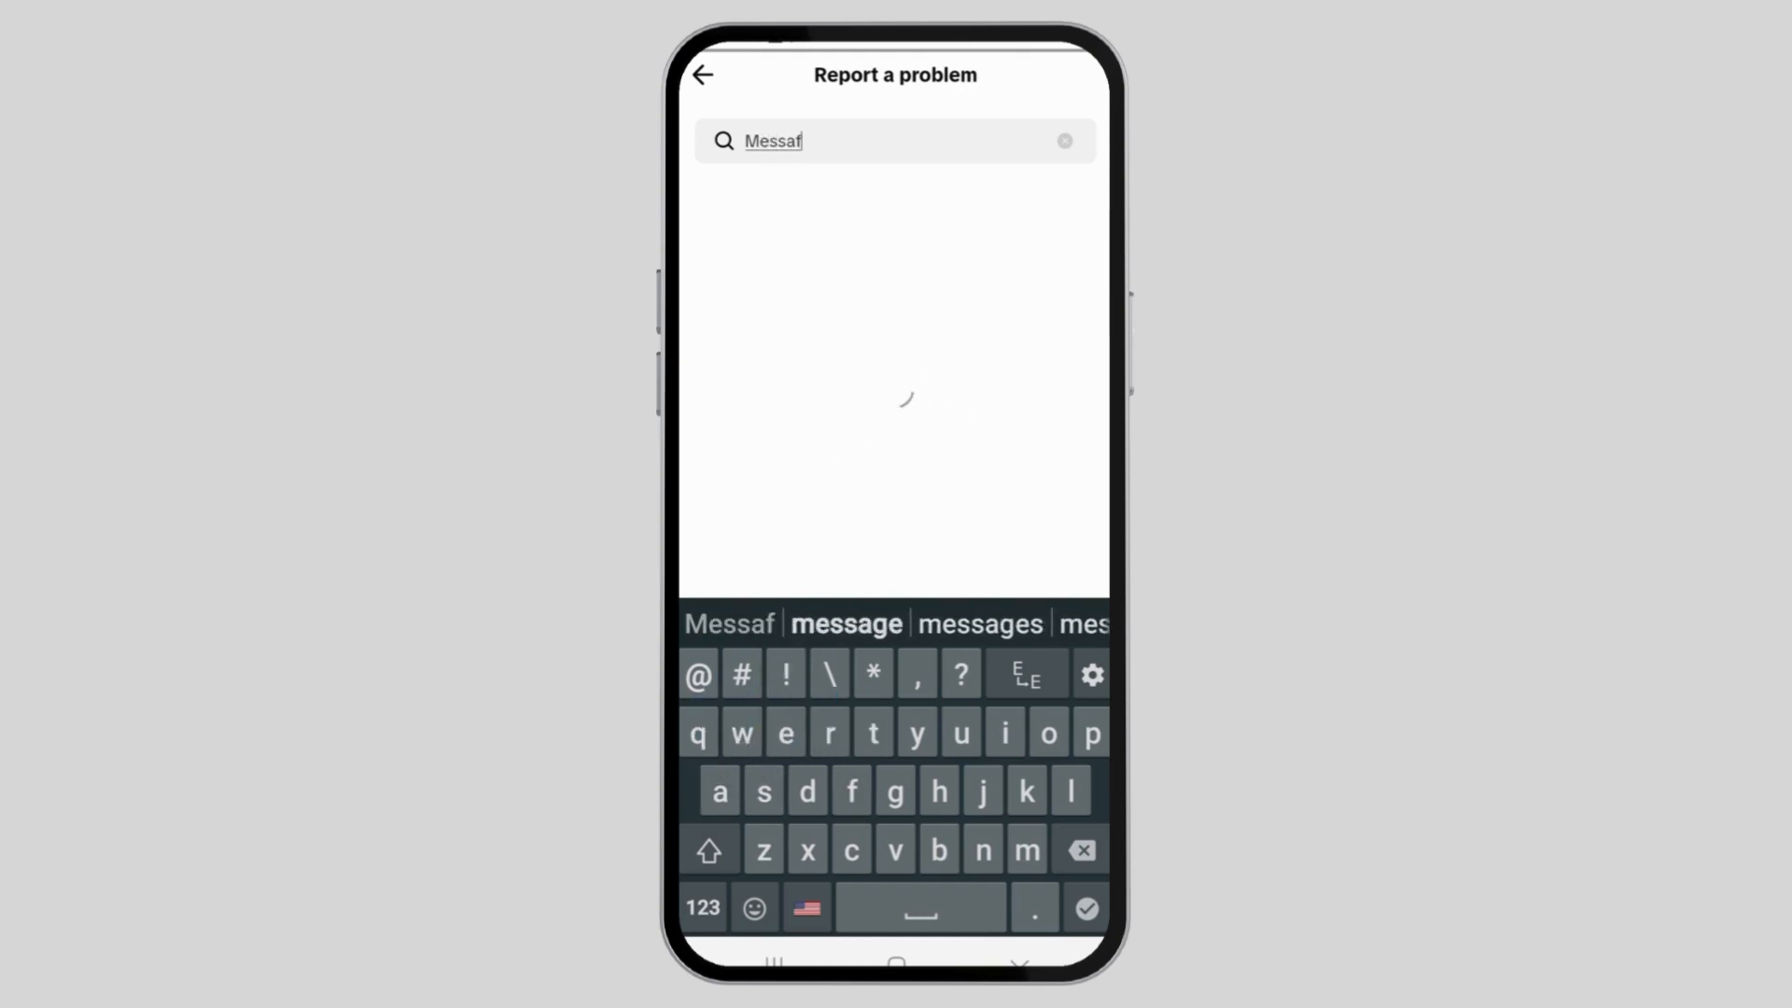
key(BackSpace)
text(ge)
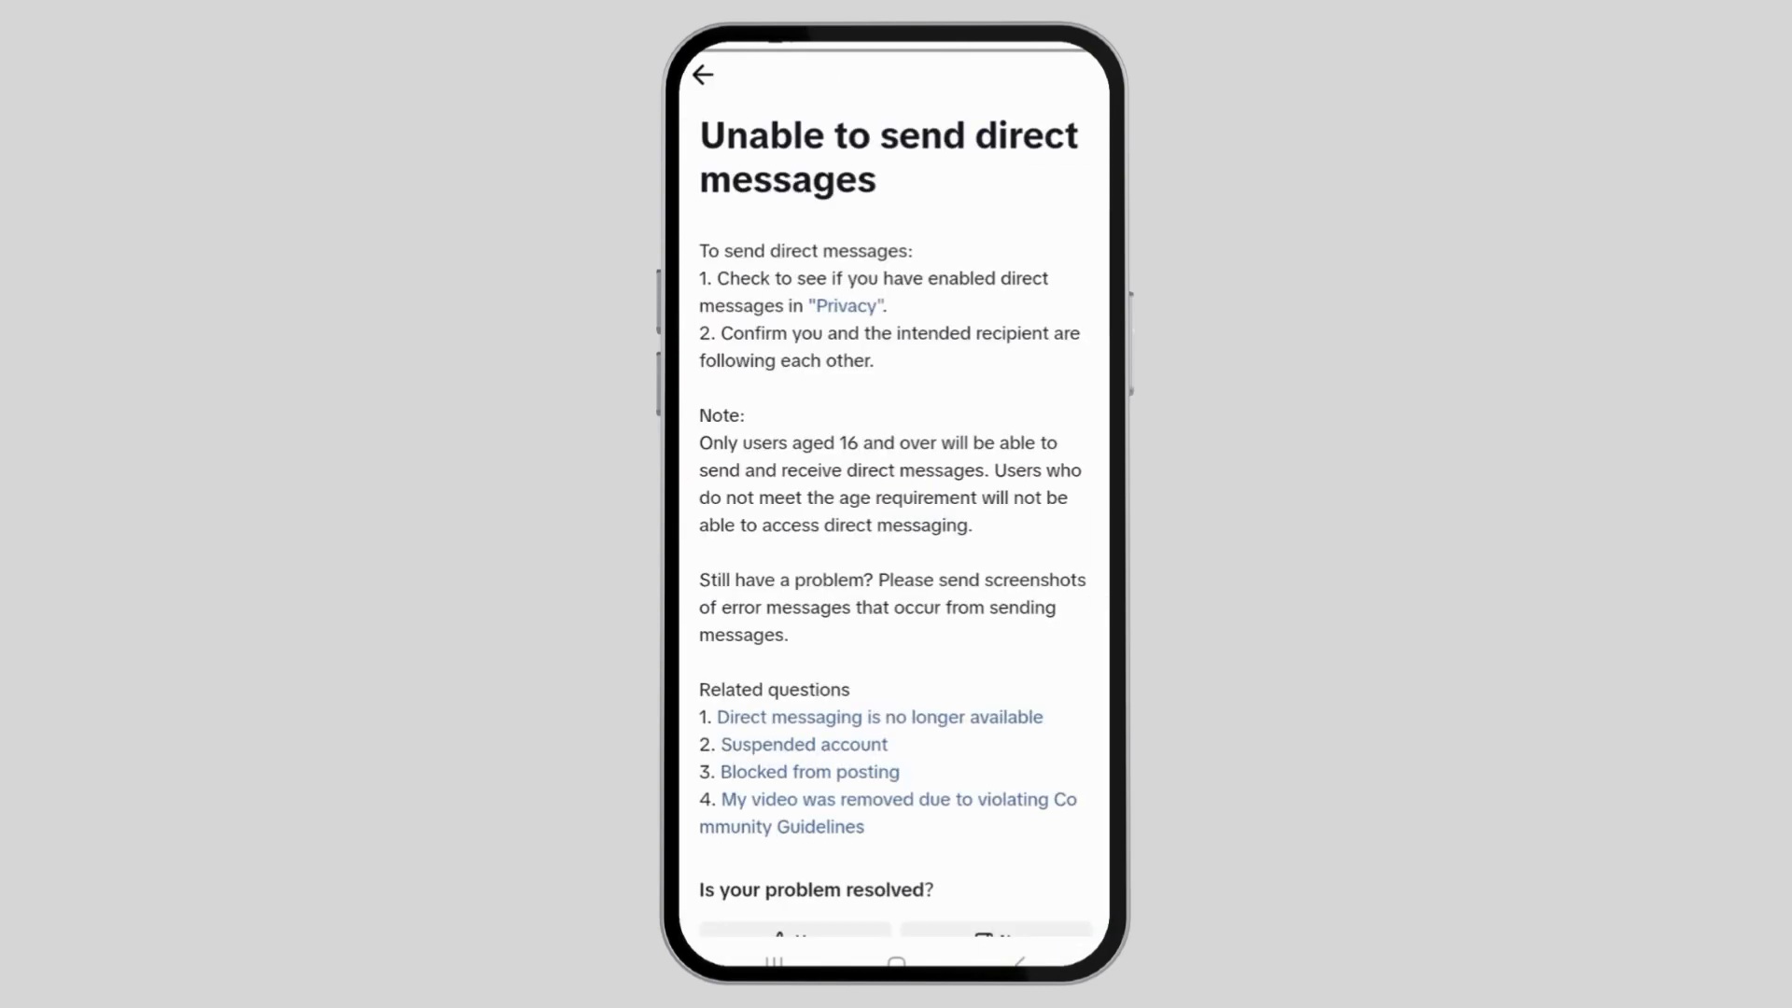
scroll(895, 528, down, 1)
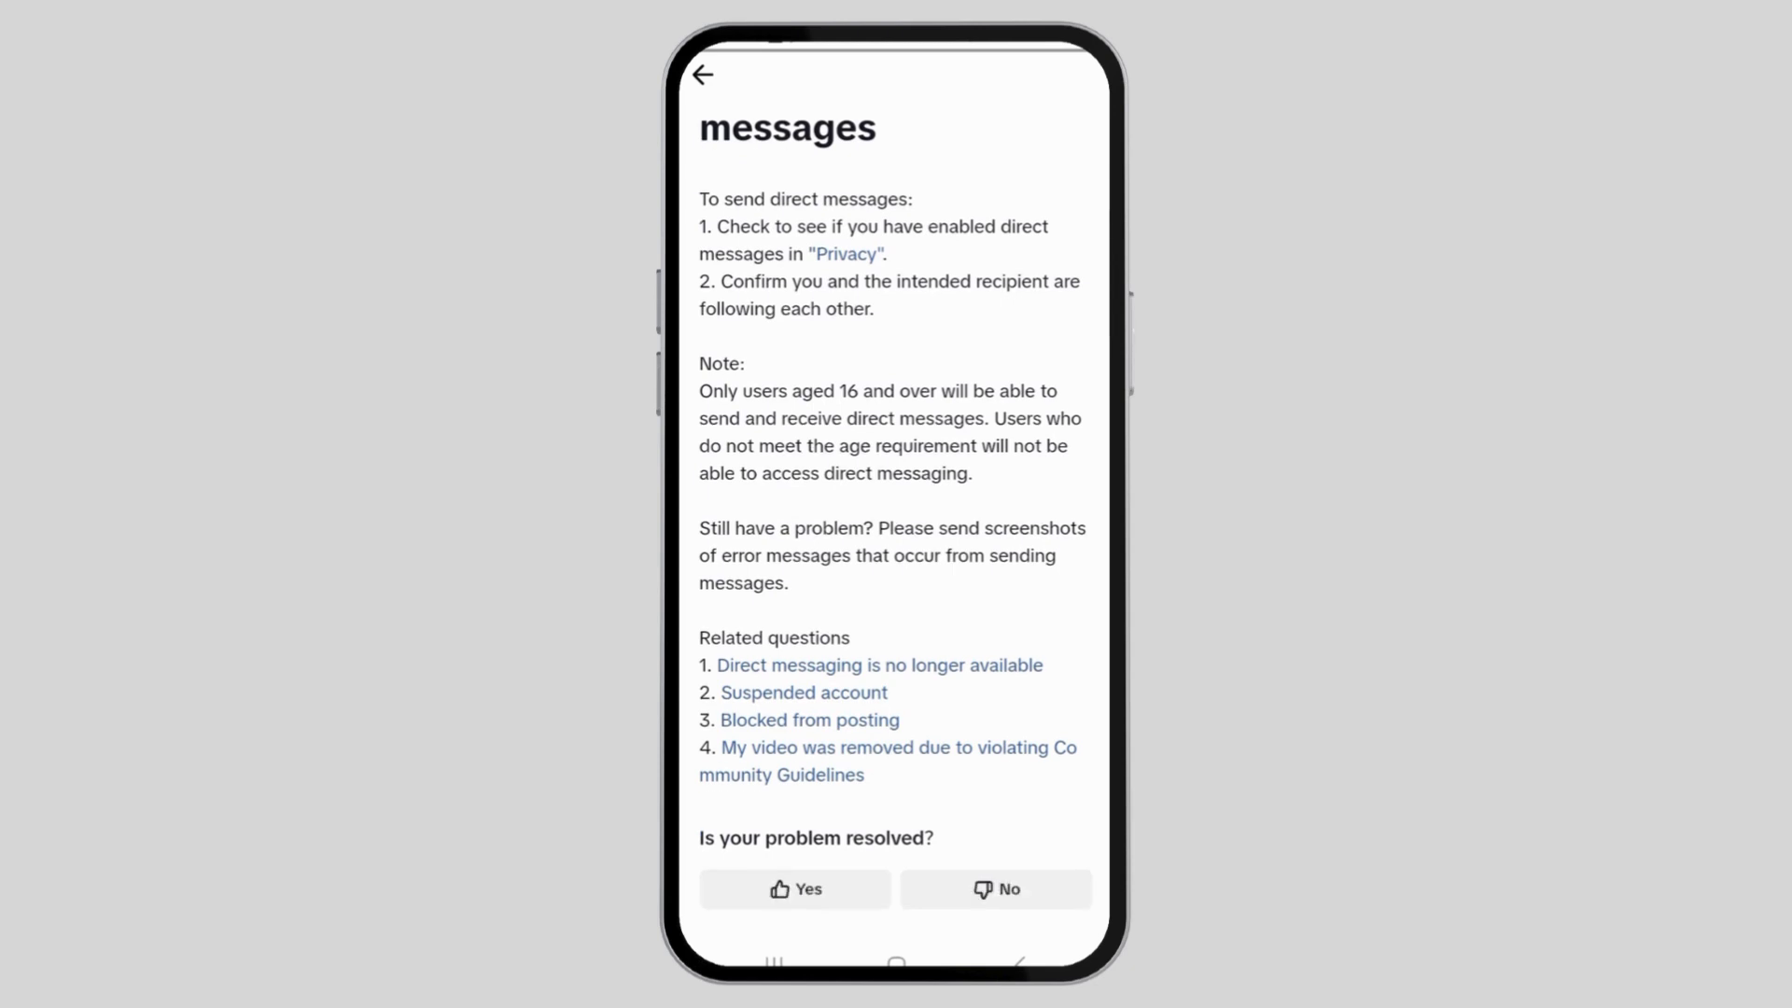
scroll(895, 529, down, 1)
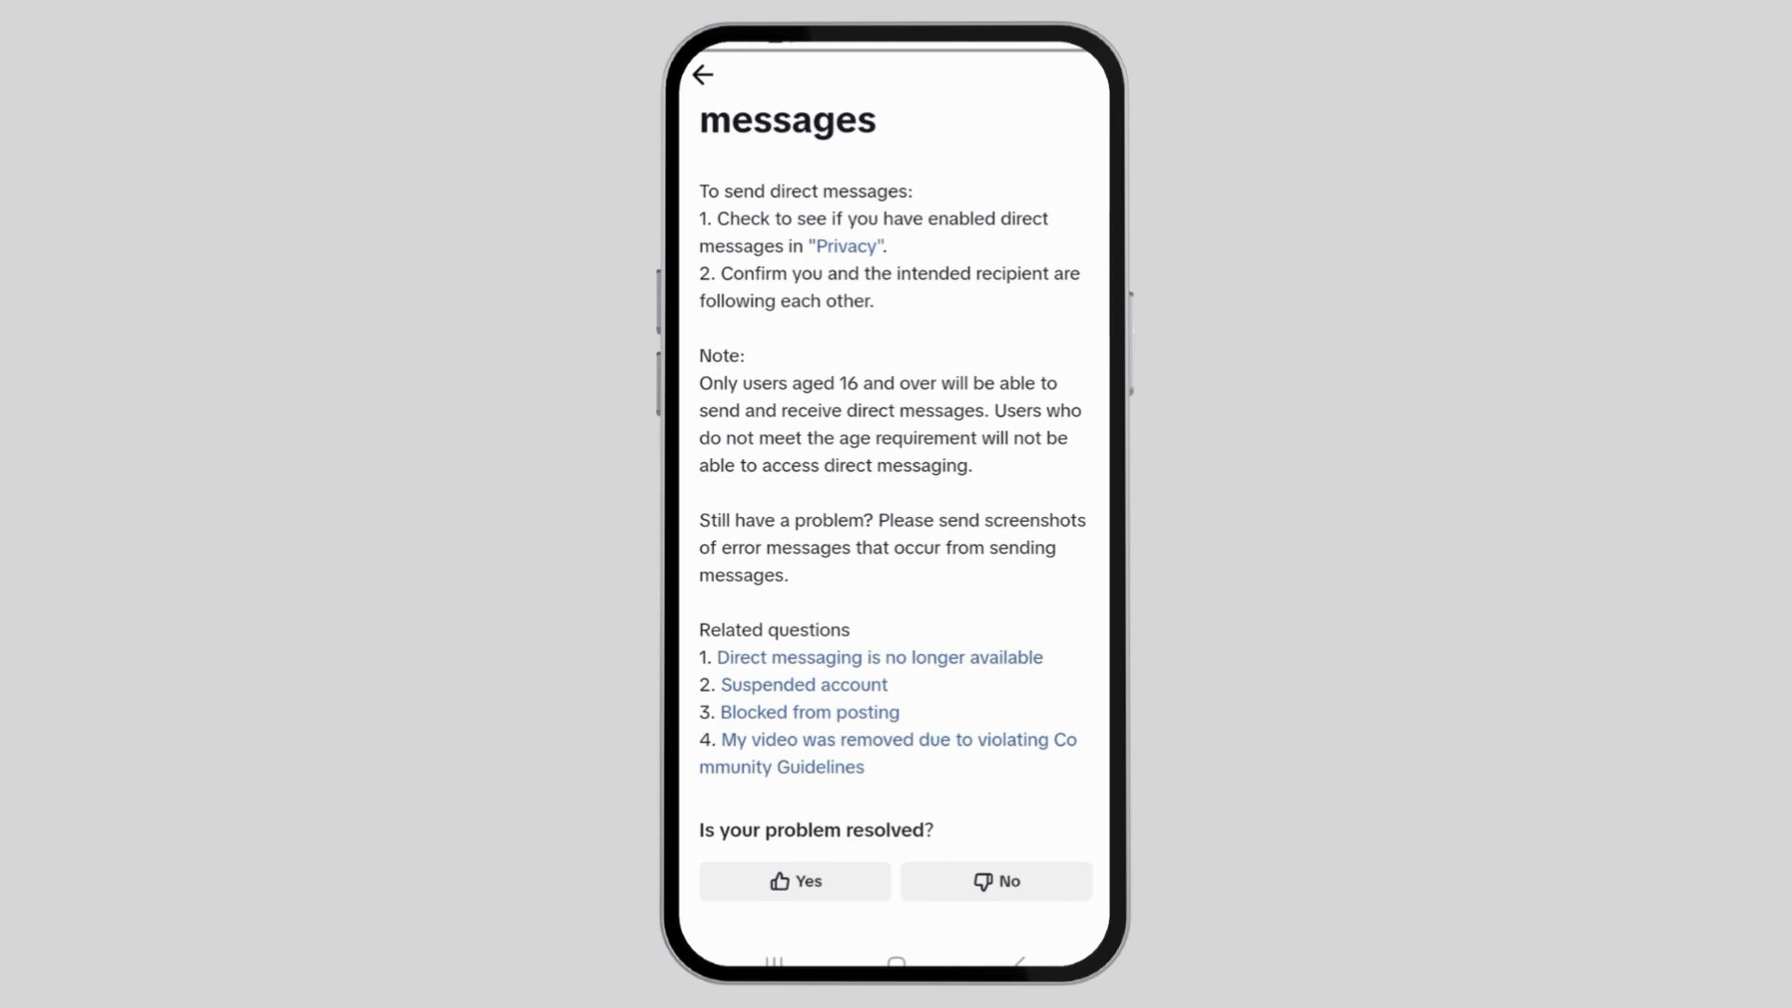